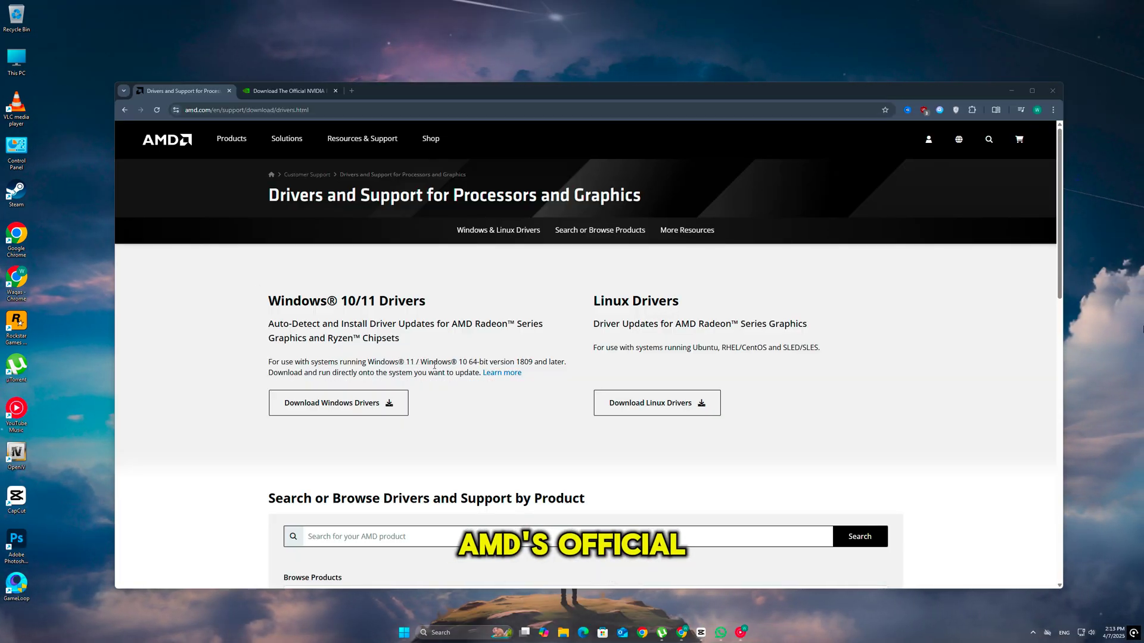
{"action": "scroll", "coordinate": [435, 365], "scroll_direction": "down", "scroll_amount": 2}
Browse the AMD product search list, then bring the NVIDIA drivers page to the front
{"action": "left_click", "coordinate": [358, 403]}
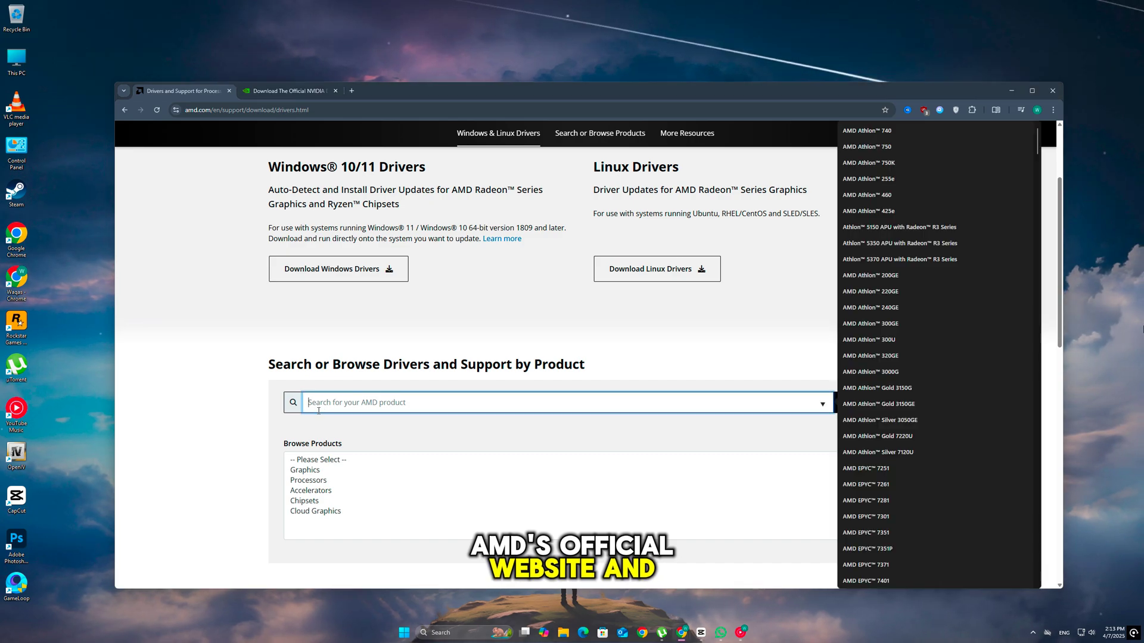
{"action": "left_click", "coordinate": [312, 441]}
{"action": "scroll", "coordinate": [345, 382], "scroll_direction": "up", "scroll_amount": 2}
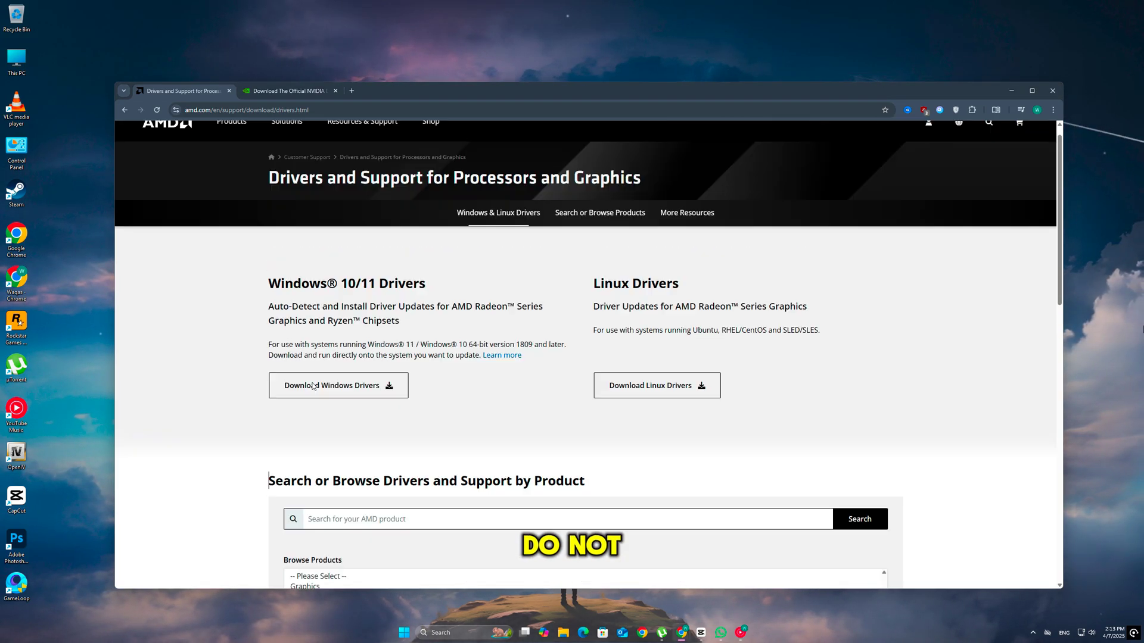
{"action": "left_click", "coordinate": [287, 91]}
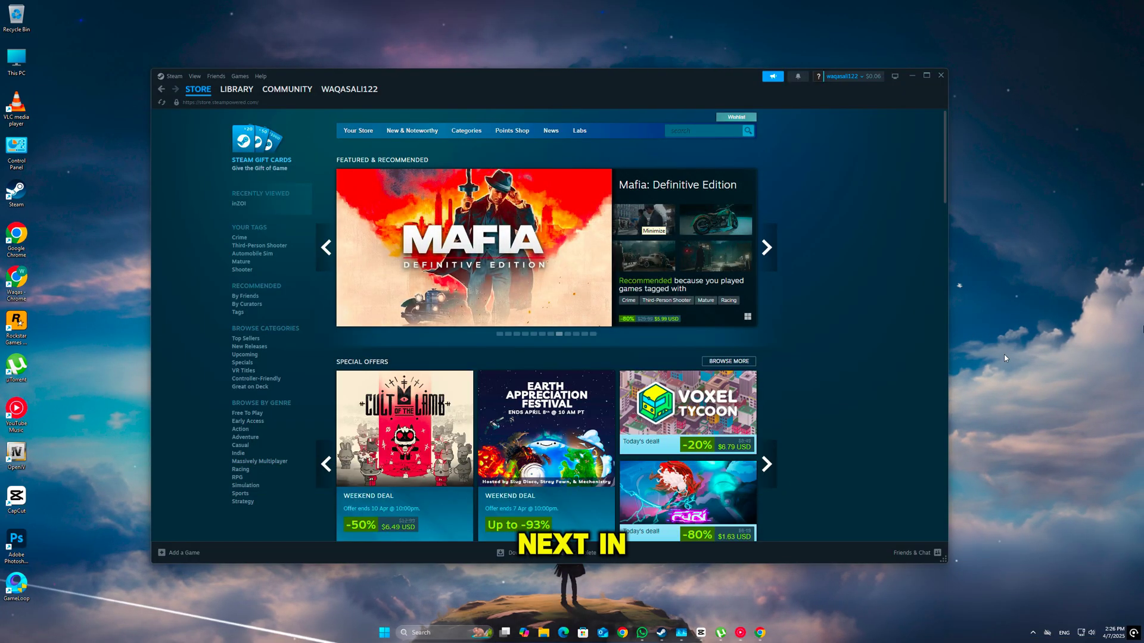
Show the Installed Files section of Grand Theft Auto V Enhanced's properties from the library
{"action": "left_click", "coordinate": [236, 90]}
{"action": "right_click", "coordinate": [192, 214]}
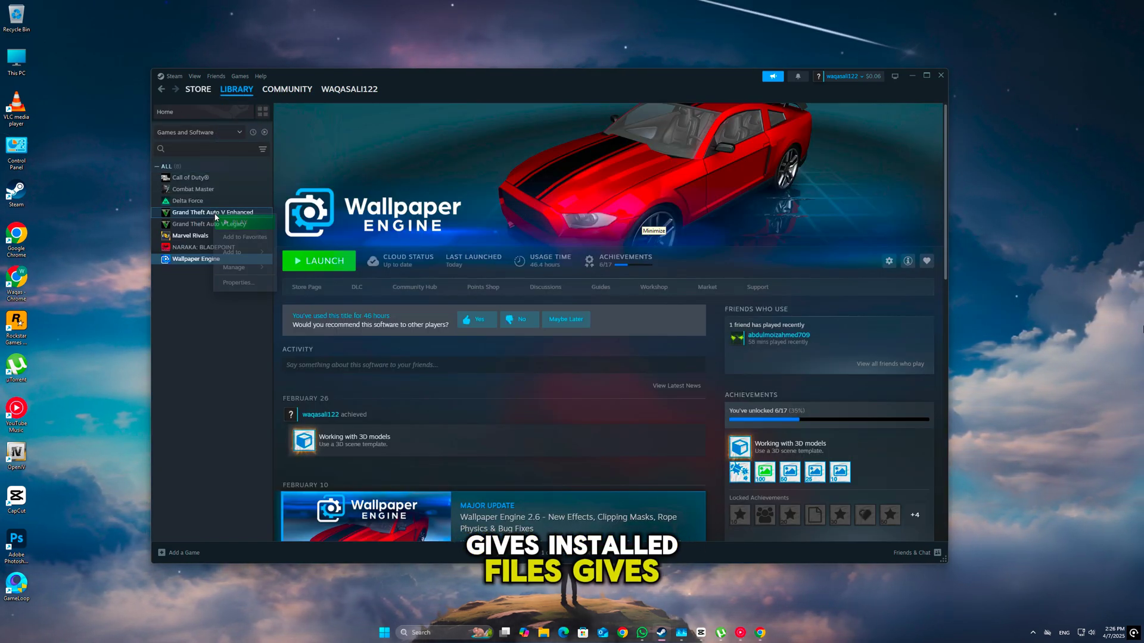
{"action": "left_click", "coordinate": [238, 281]}
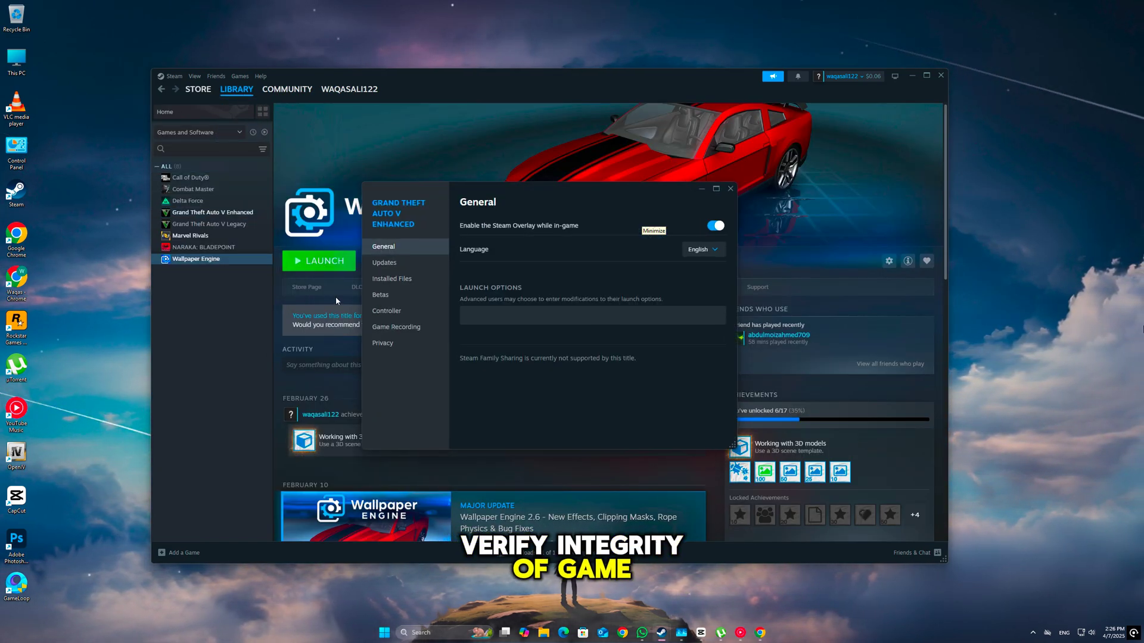
{"action": "left_click", "coordinate": [392, 279]}
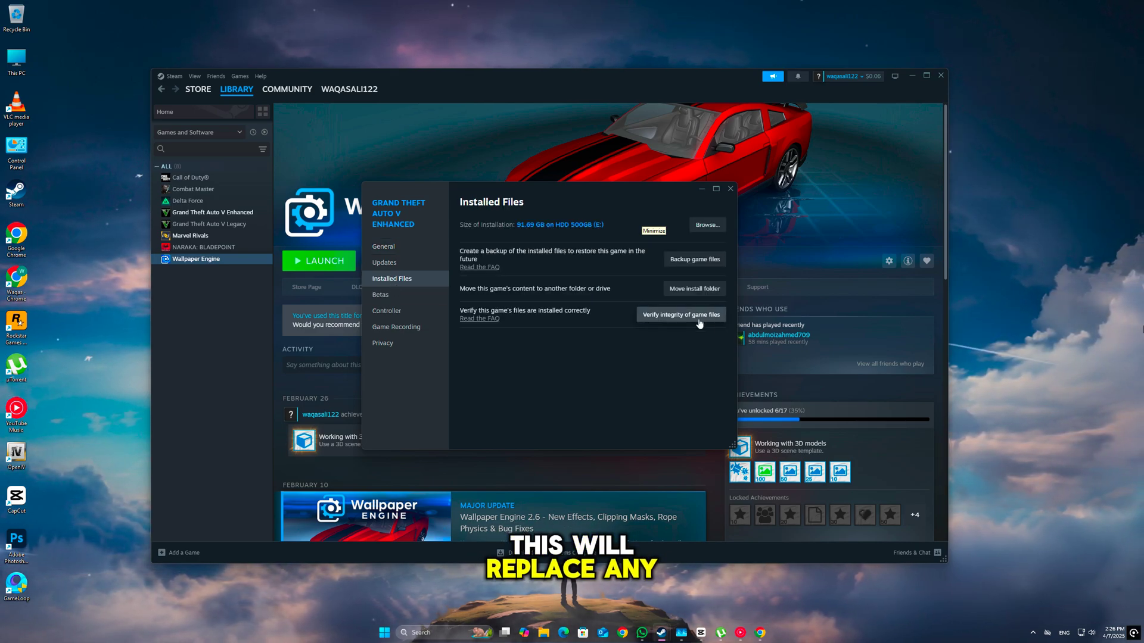